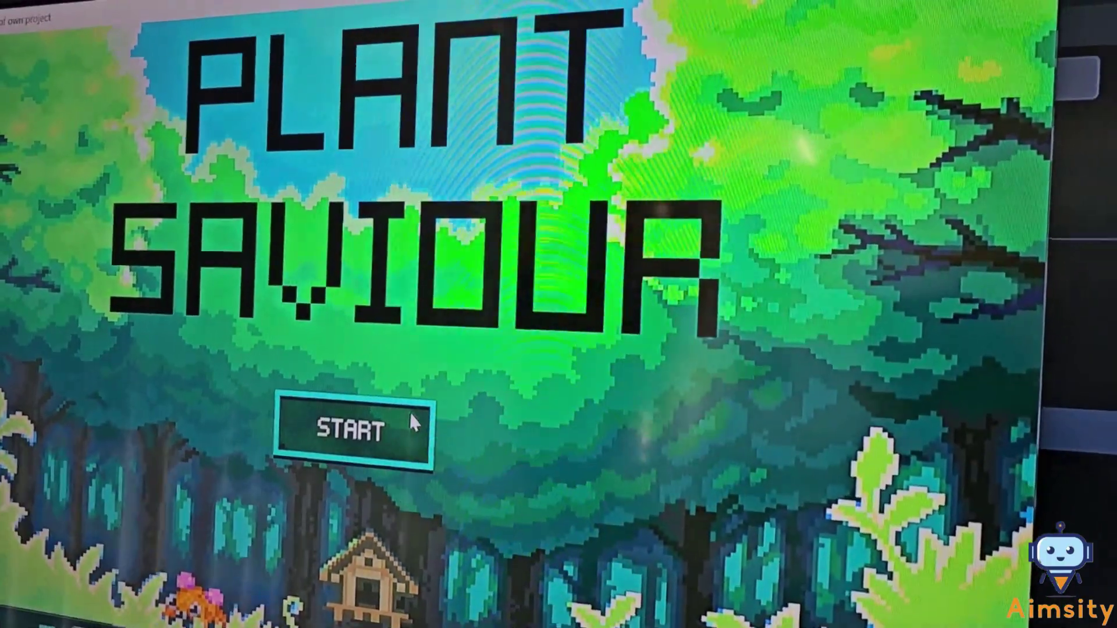
- Start the game from the title screen and skip the map-pieces-and-seeds story into level 1
left_click(451, 402)
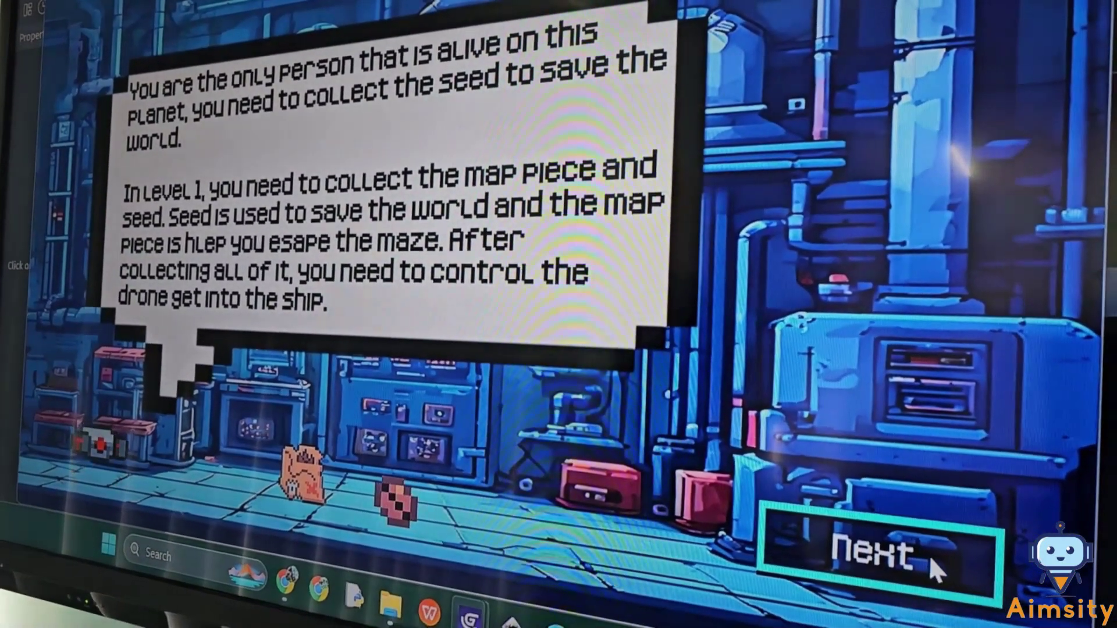
left_click(929, 554)
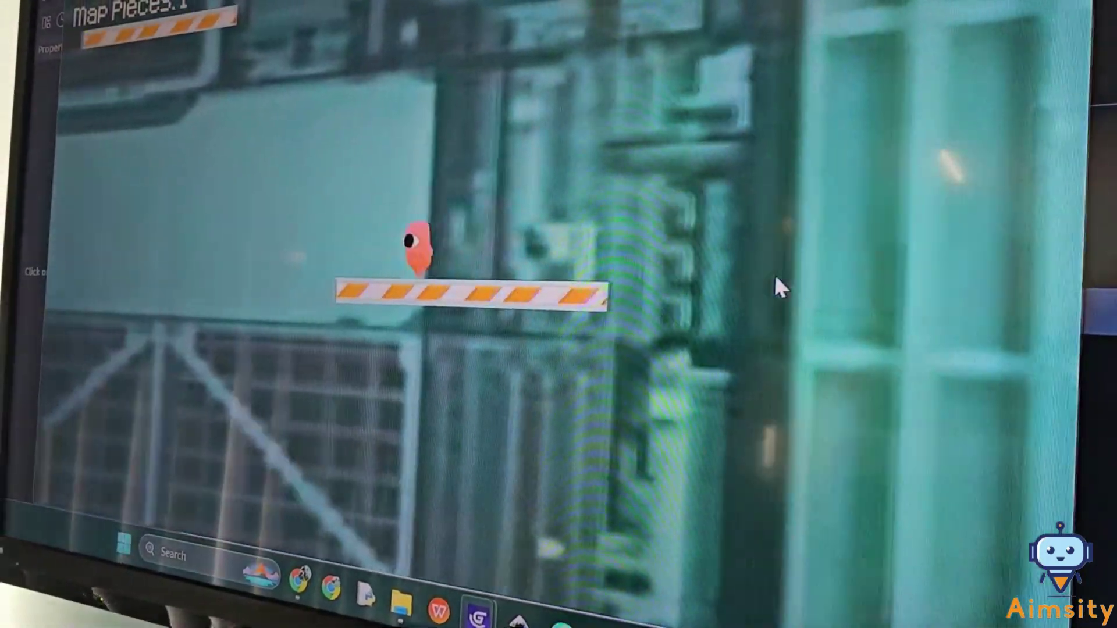
- Jump across the platforms, grabbing a map piece and a seed, and get past the saw blade
key("space")
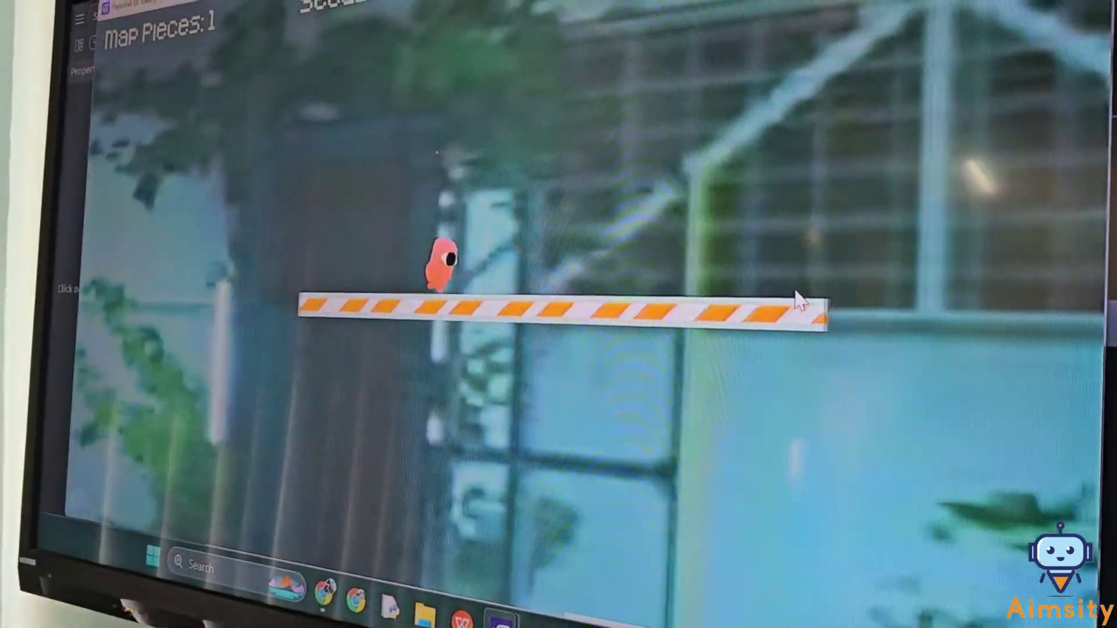
key("space")
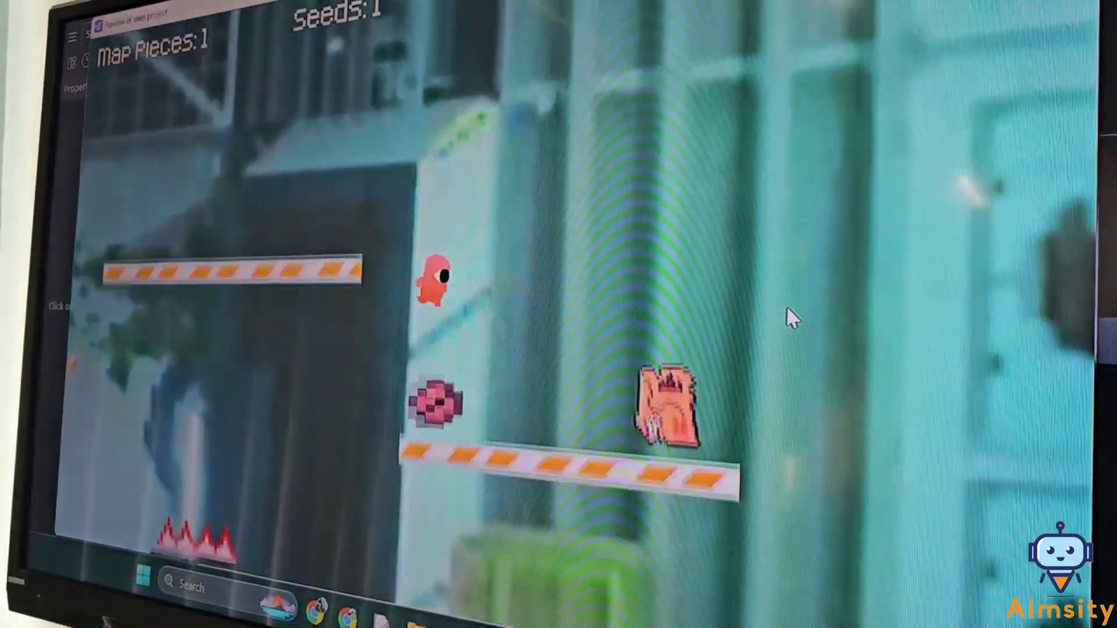
key("Left")
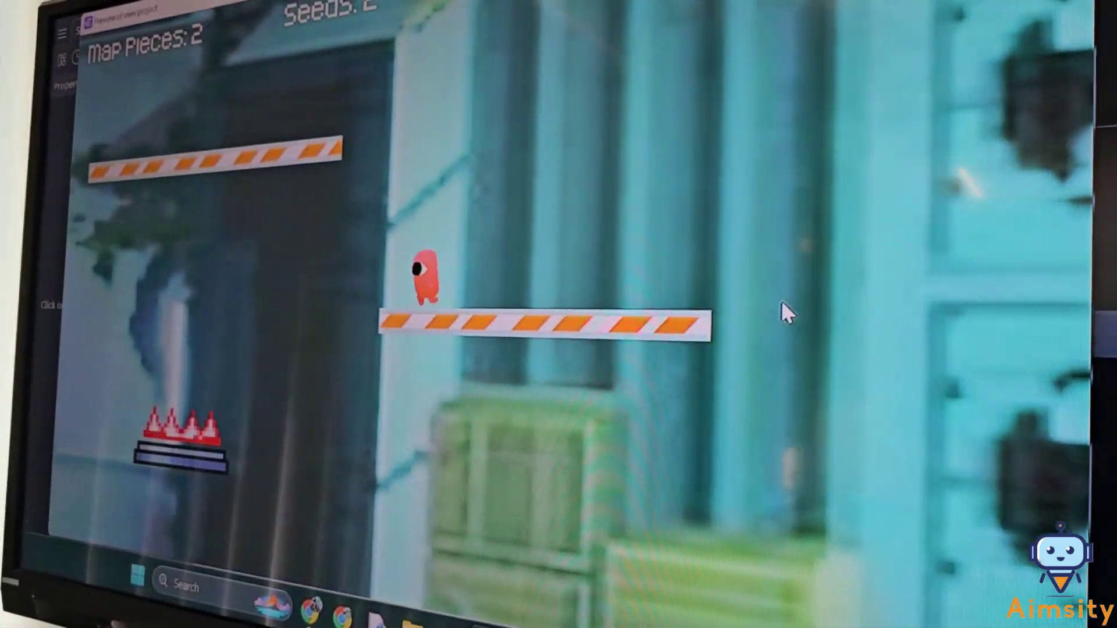
key("space")
key("Left")
key("space")
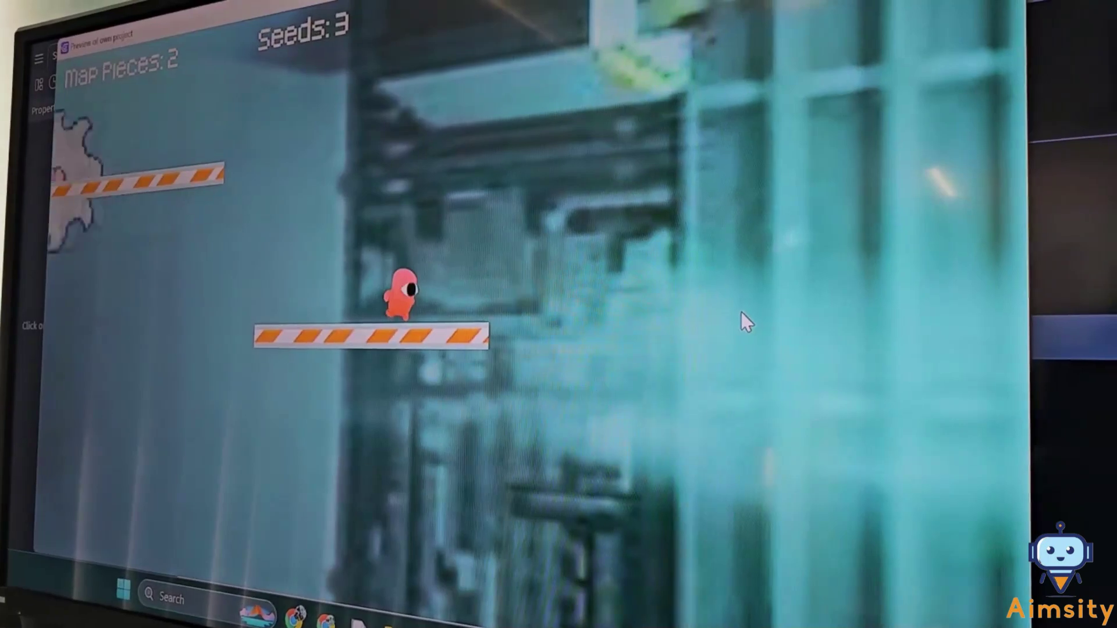
key("Left")
key("space")
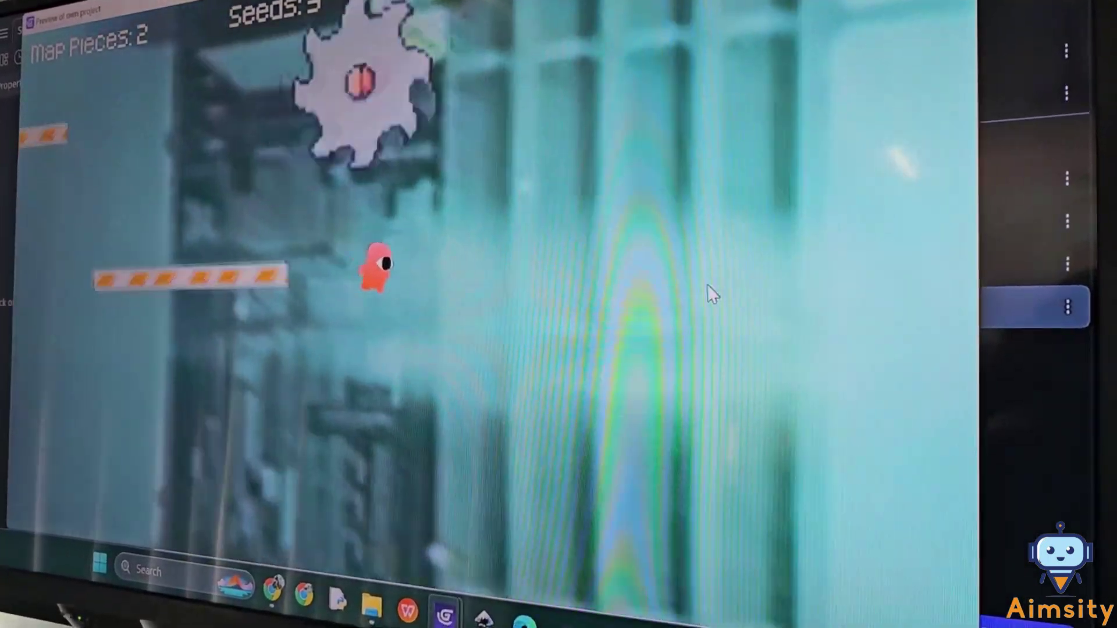
- Collect the third and fourth map pieces and reach the robot to finish level 1
key("Right")
key("space")
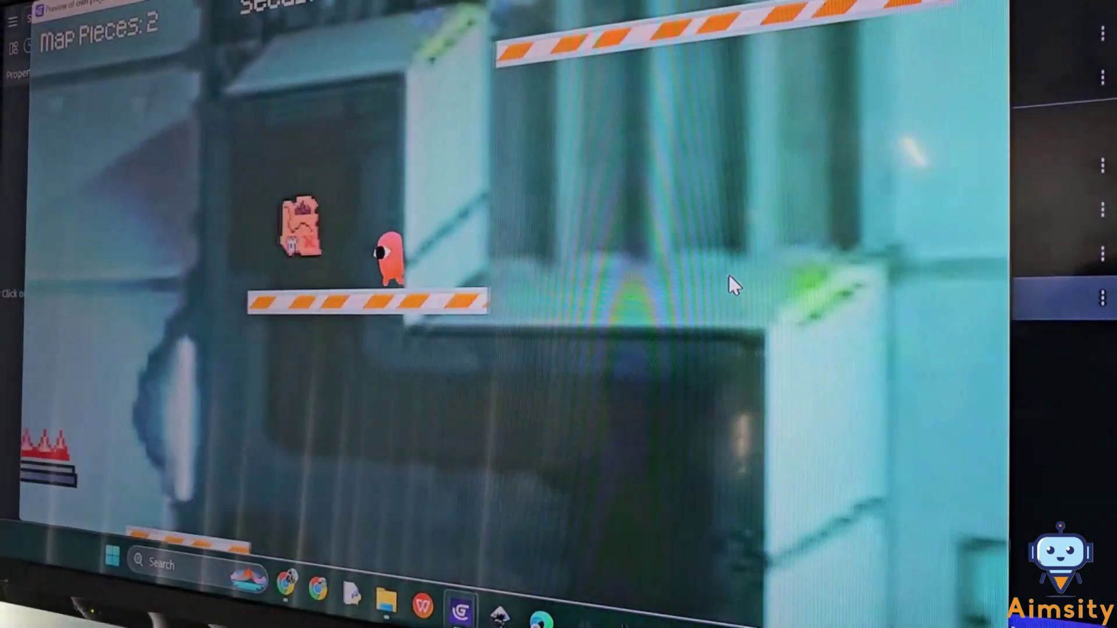
key("Right")
key("space")
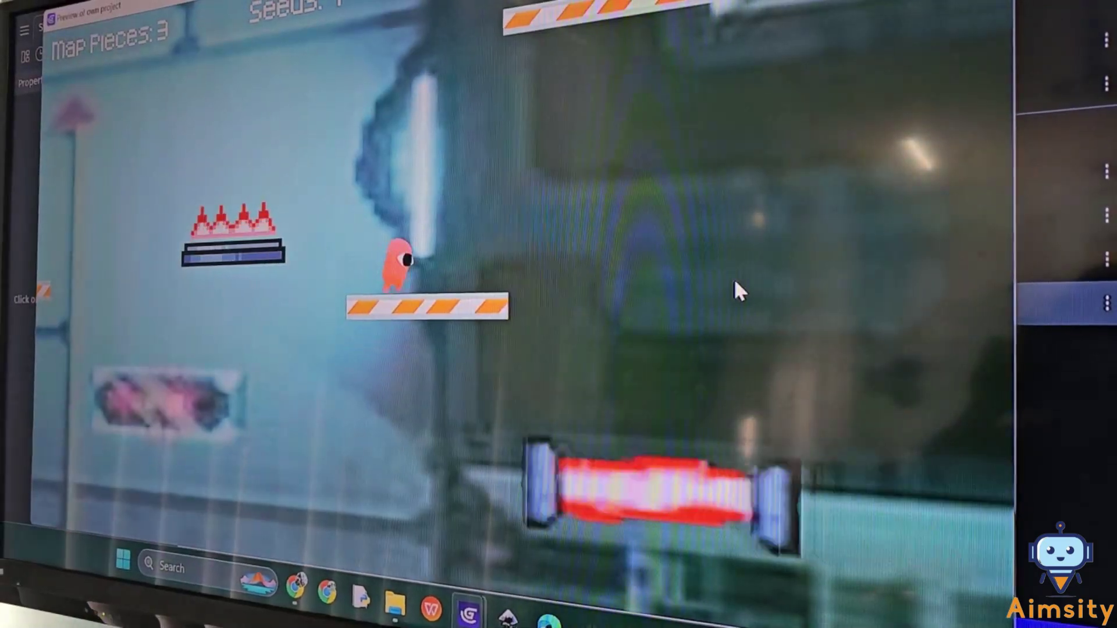
key("Right")
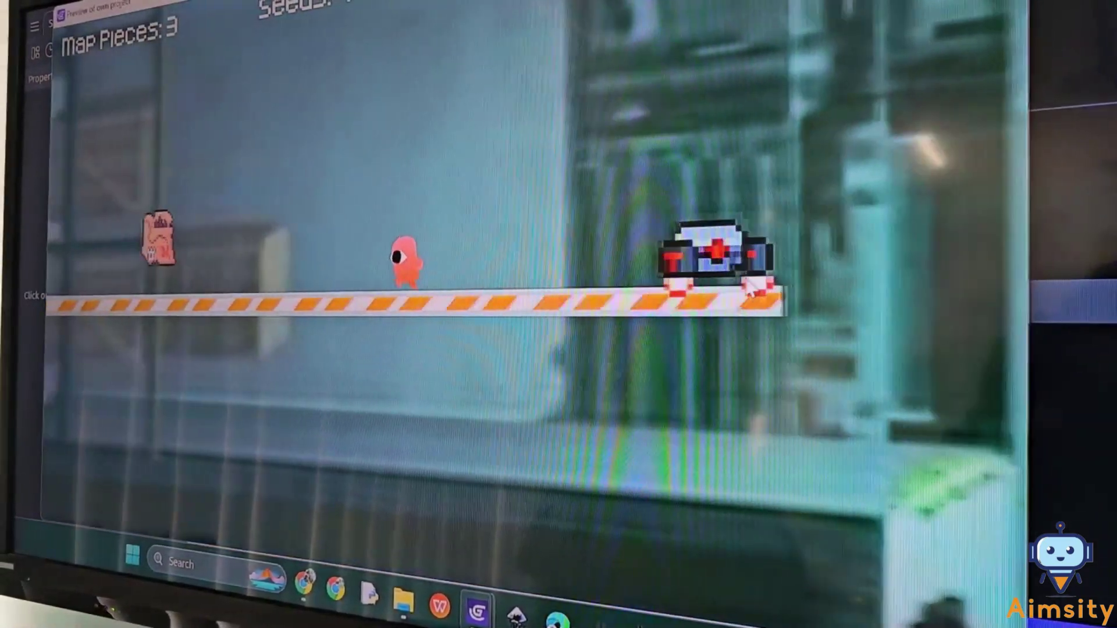
key("Left")
key("Right")
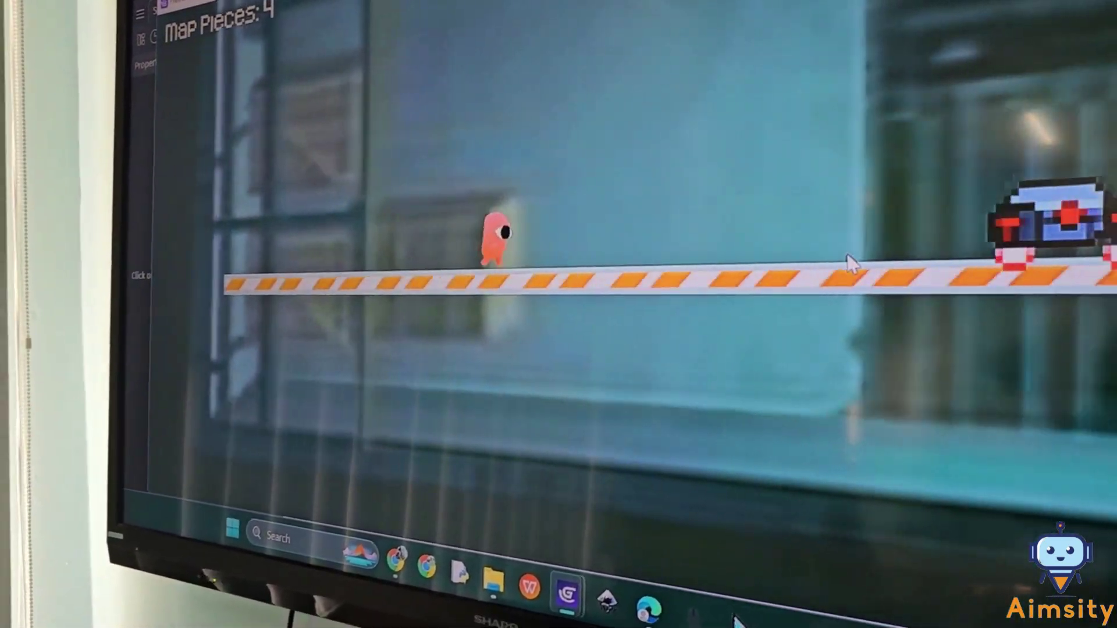
key("Right")
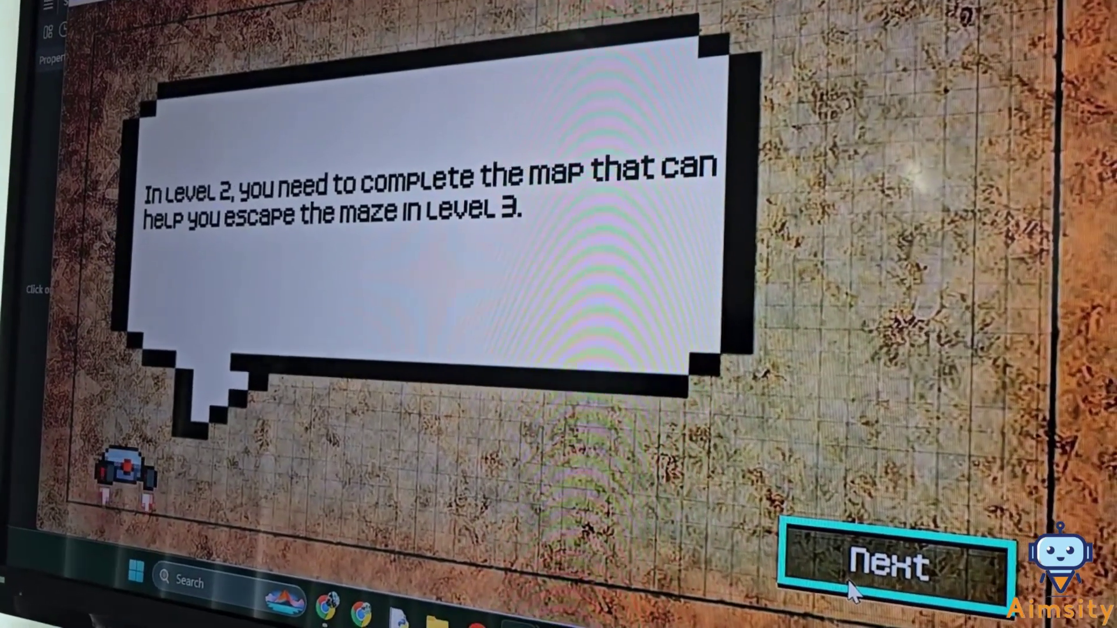
- Solve the map puzzle: START top-left, grey tile bottom-left, red corner top-right, END bottom-right
left_click(861, 598)
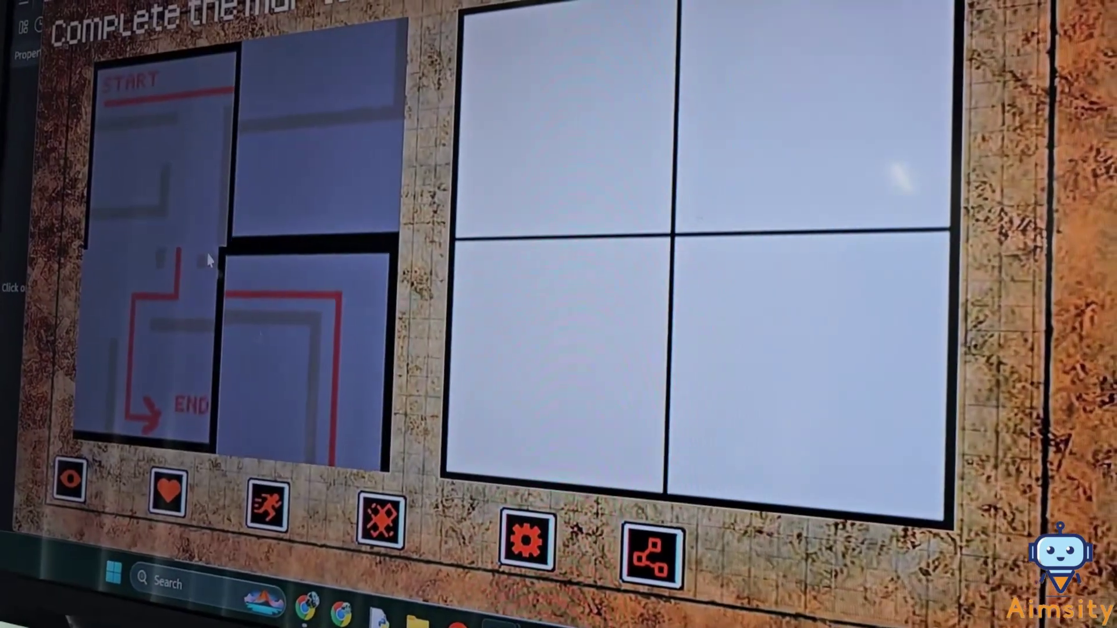
left_click_drag(196, 230, 576, 187)
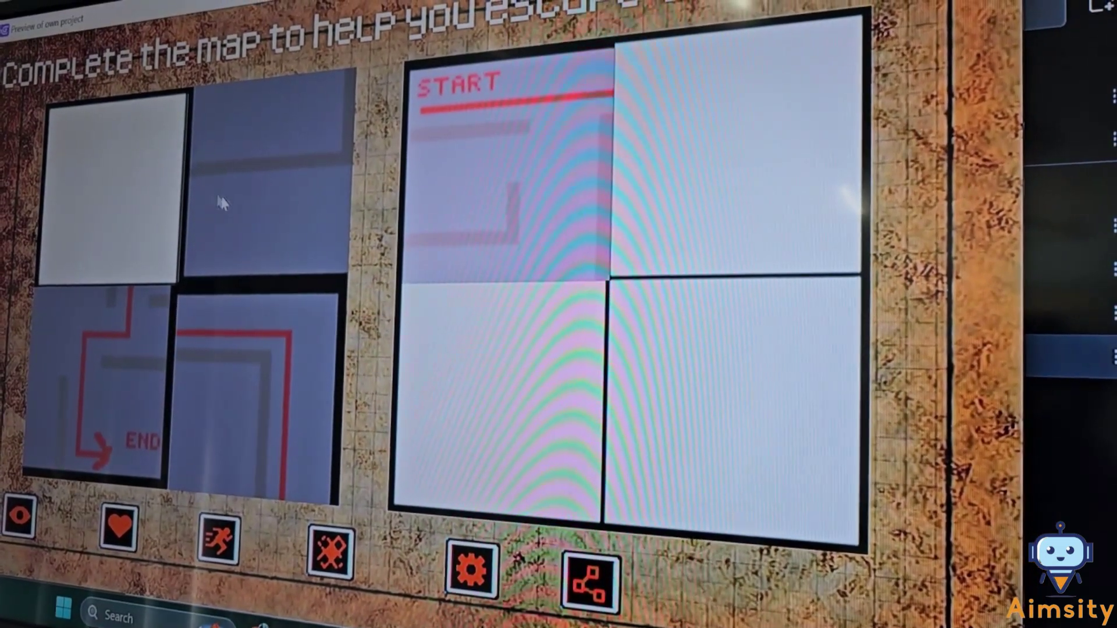
mouse_move(243, 214)
left_mouse_down()
mouse_move(433, 393)
mouse_move(425, 408)
left_mouse_up()
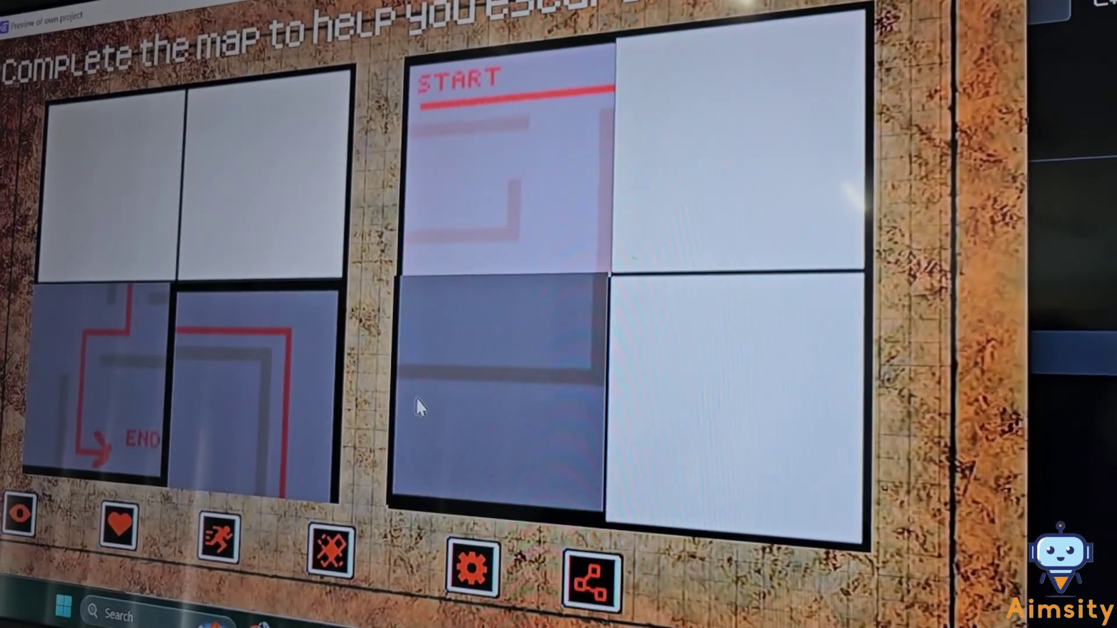
left_click_drag(253, 392, 727, 144)
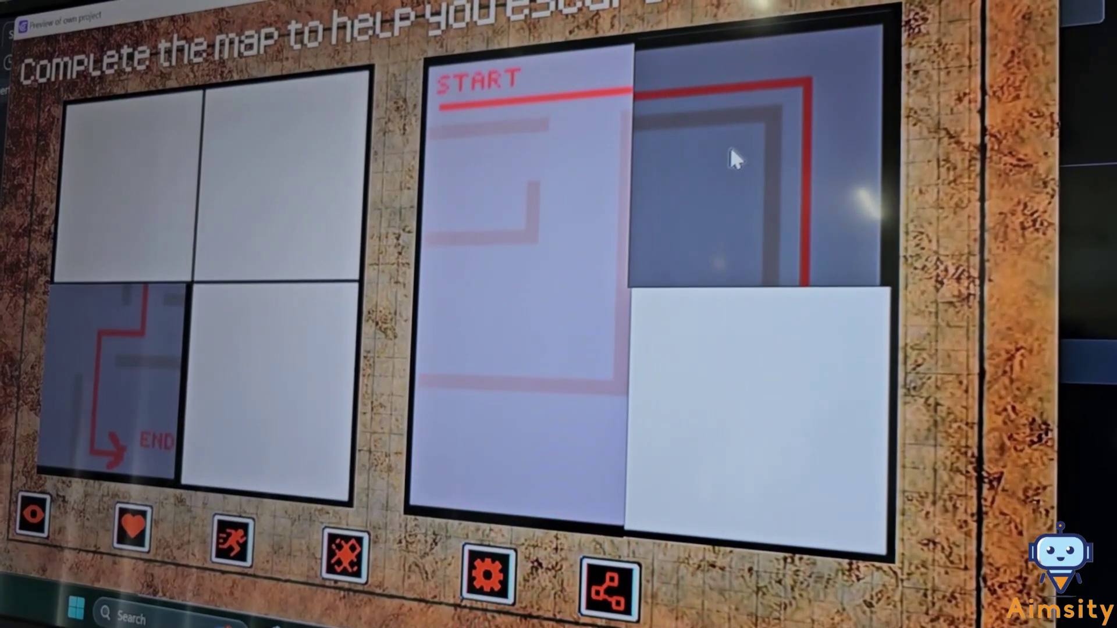
left_click(741, 144)
left_click_drag(140, 389, 801, 437)
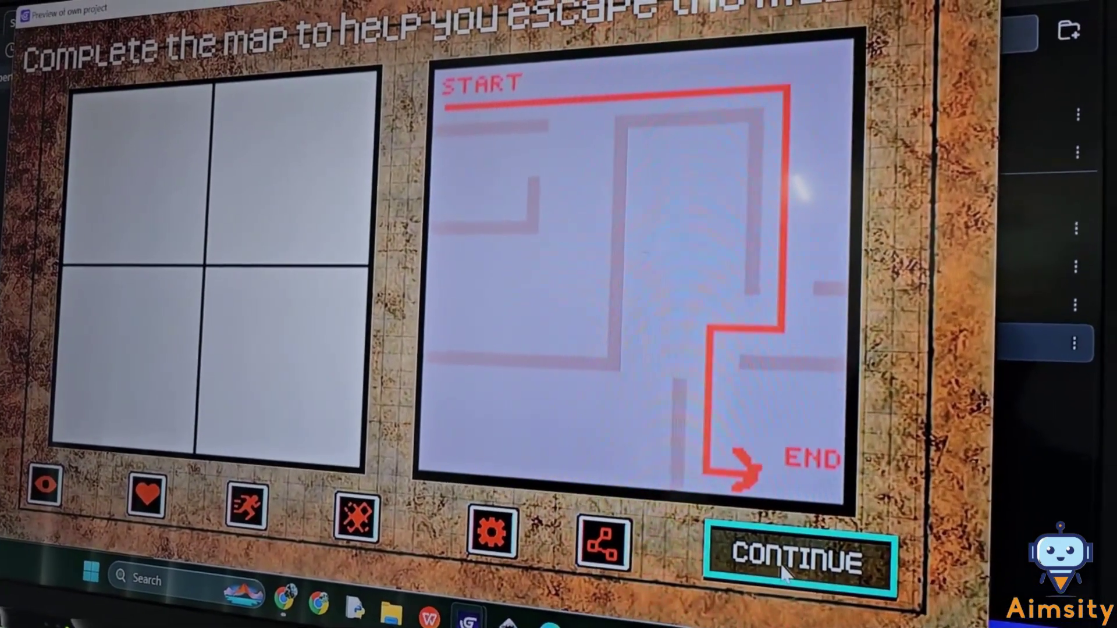
left_click(808, 552)
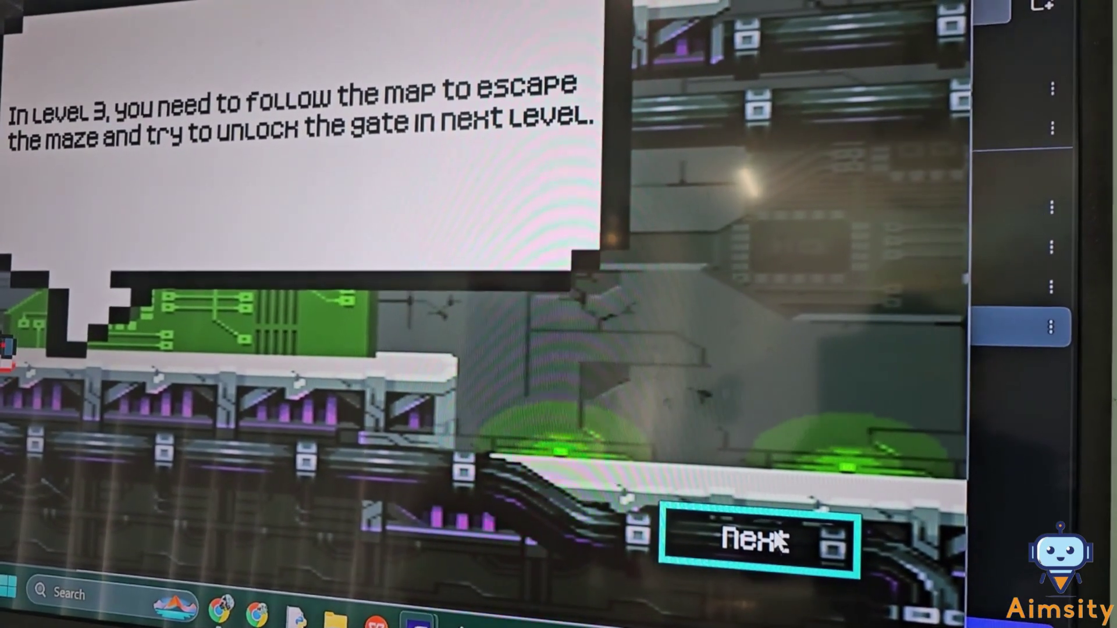
- Start level 3 and fly the drone right through the maze, collecting the first three seeds
left_click(783, 559)
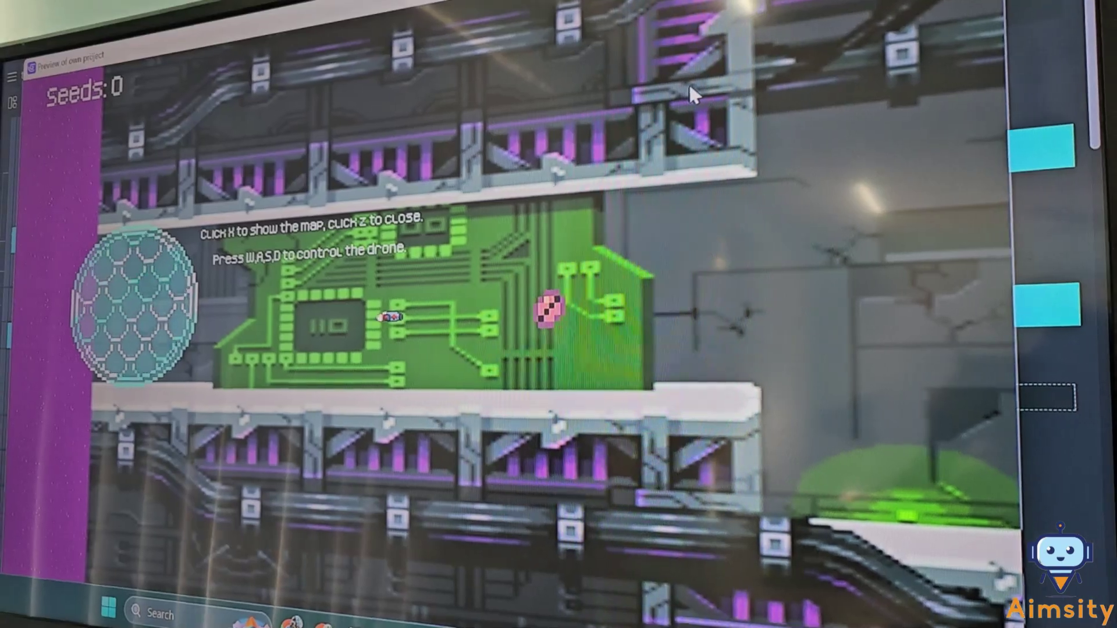
key("d")
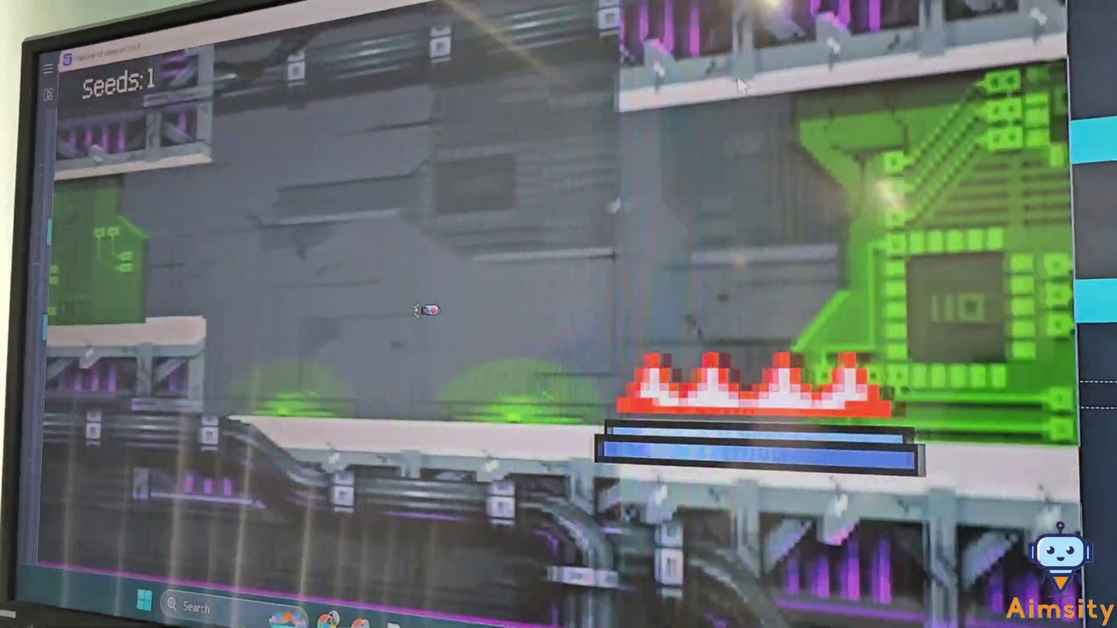
key("d")
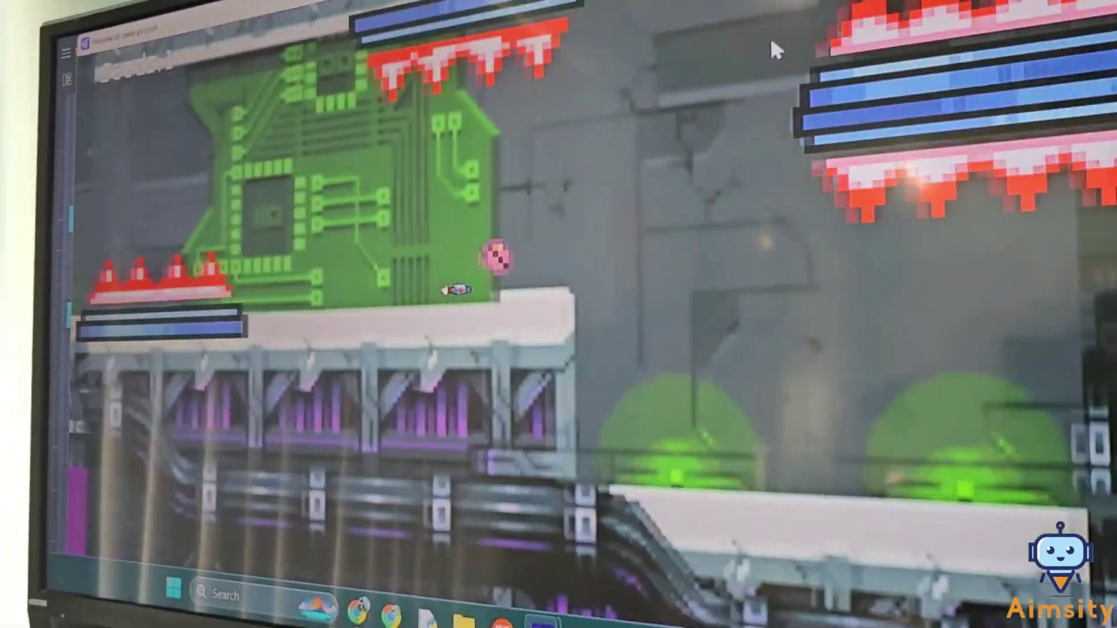
key("d")
key("s")
key("d")
key("w")
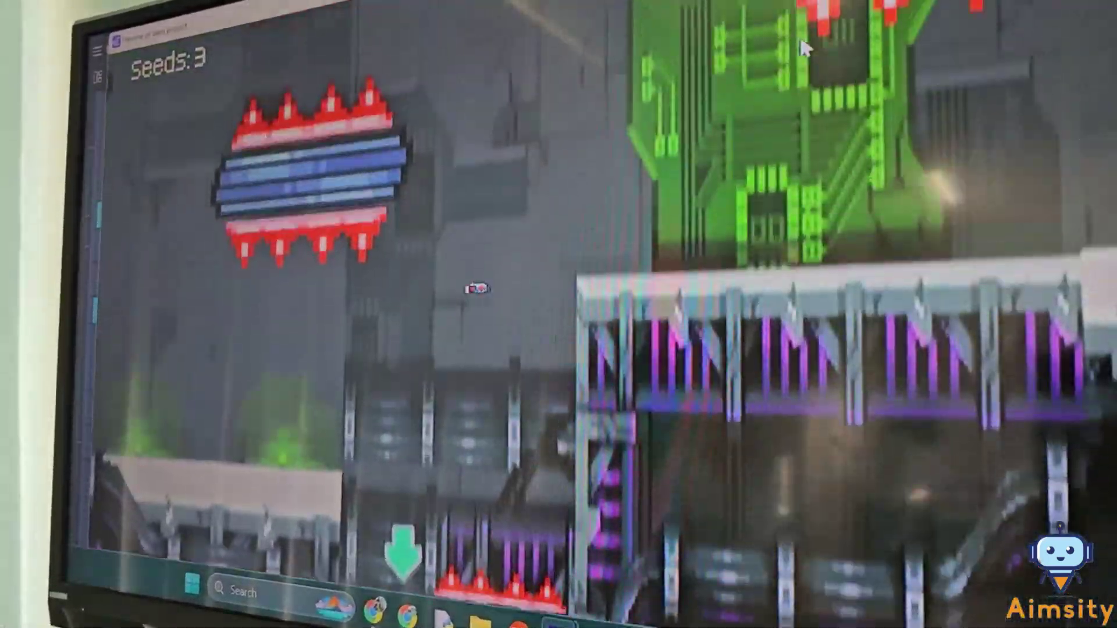
- Show the maze map, fly down past the circuit board to the seventh seed, and close the map
key("d")
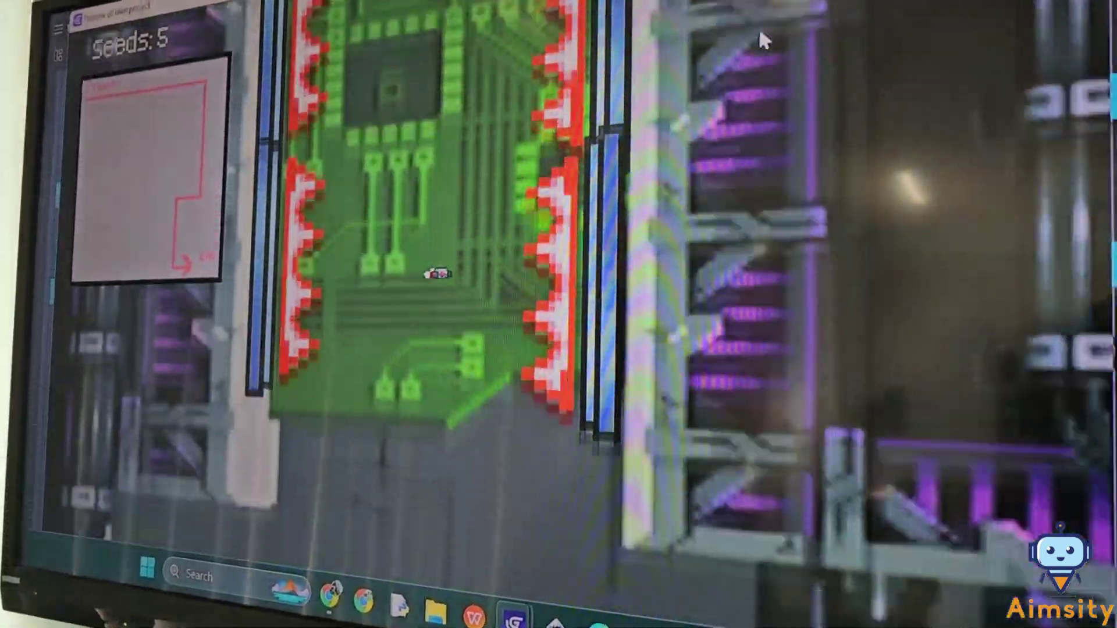
key("s")
key("d")
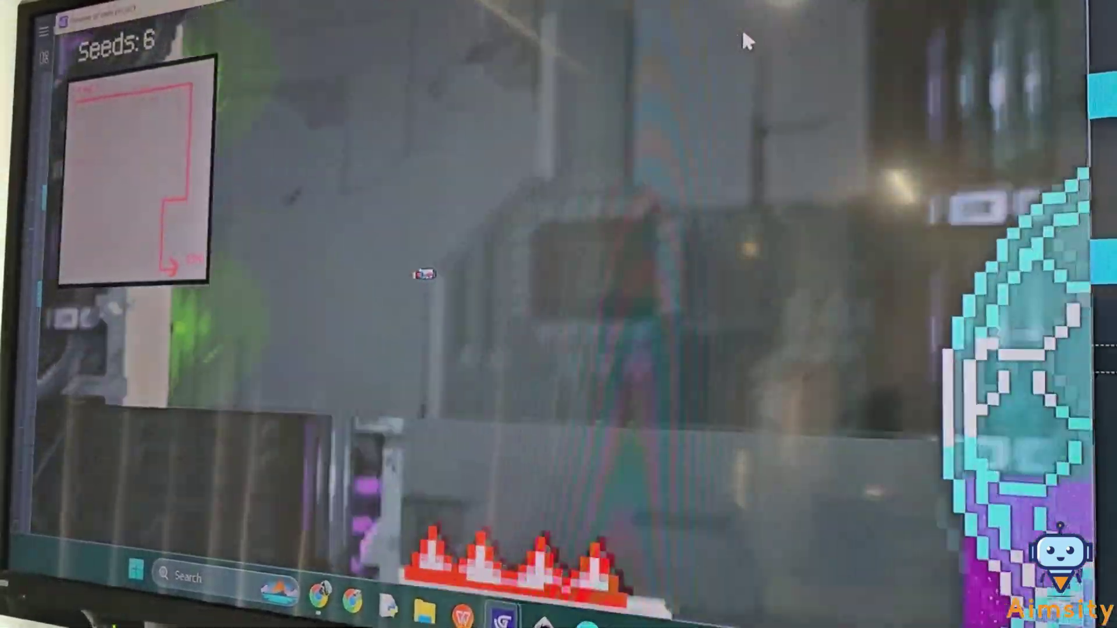
key("s")
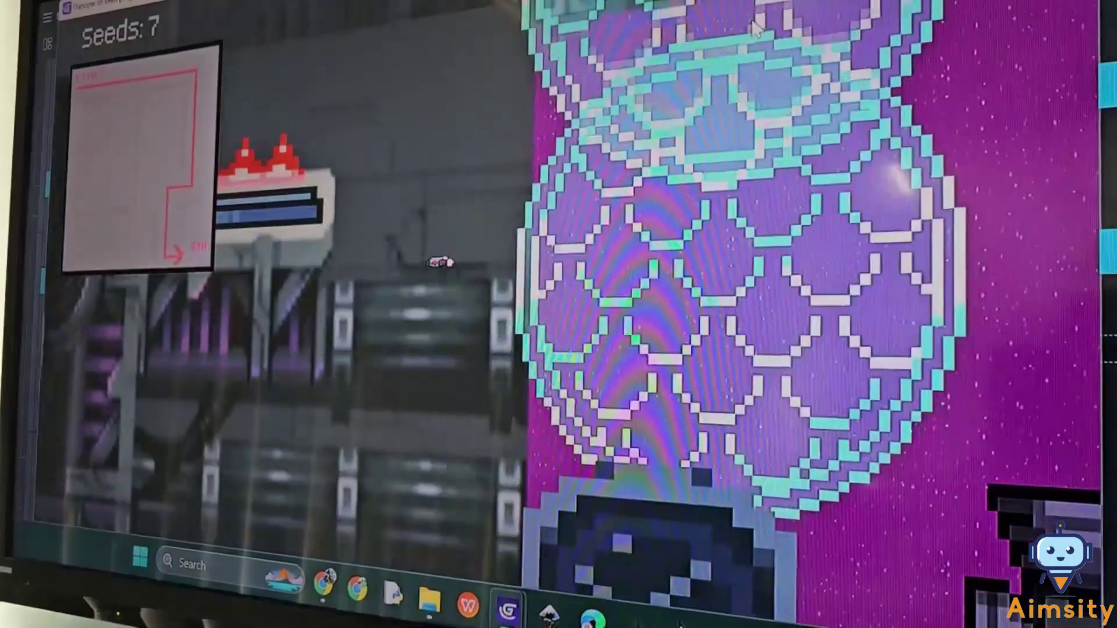
key("s")
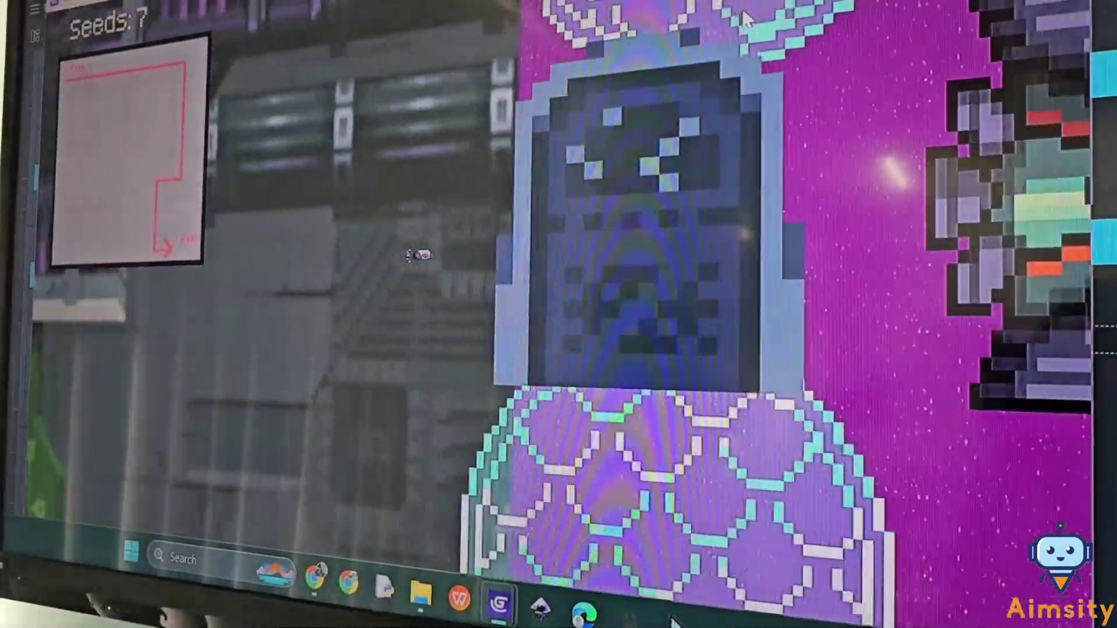
key("m")
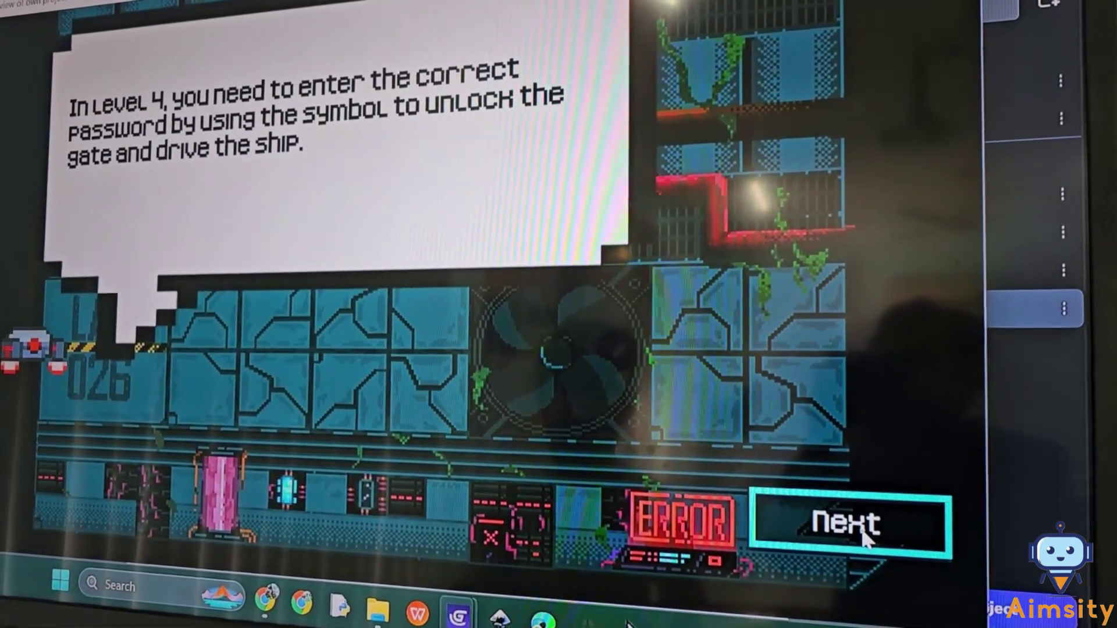
- Leave the level 4 briefing and submit the symbol password to unlock the gate
left_click(851, 545)
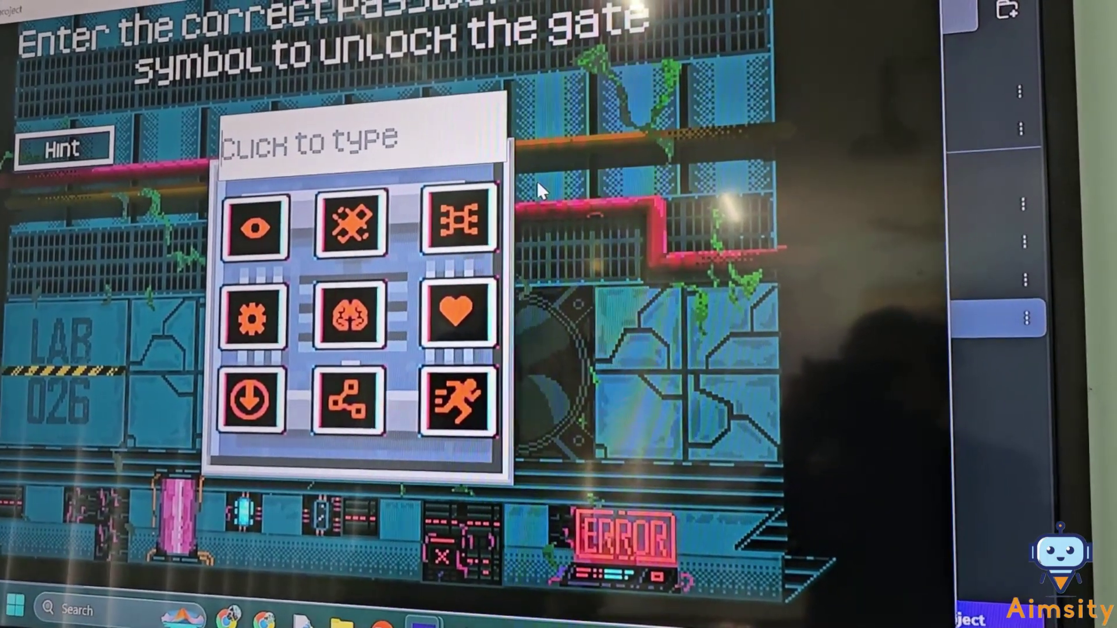
type("**")
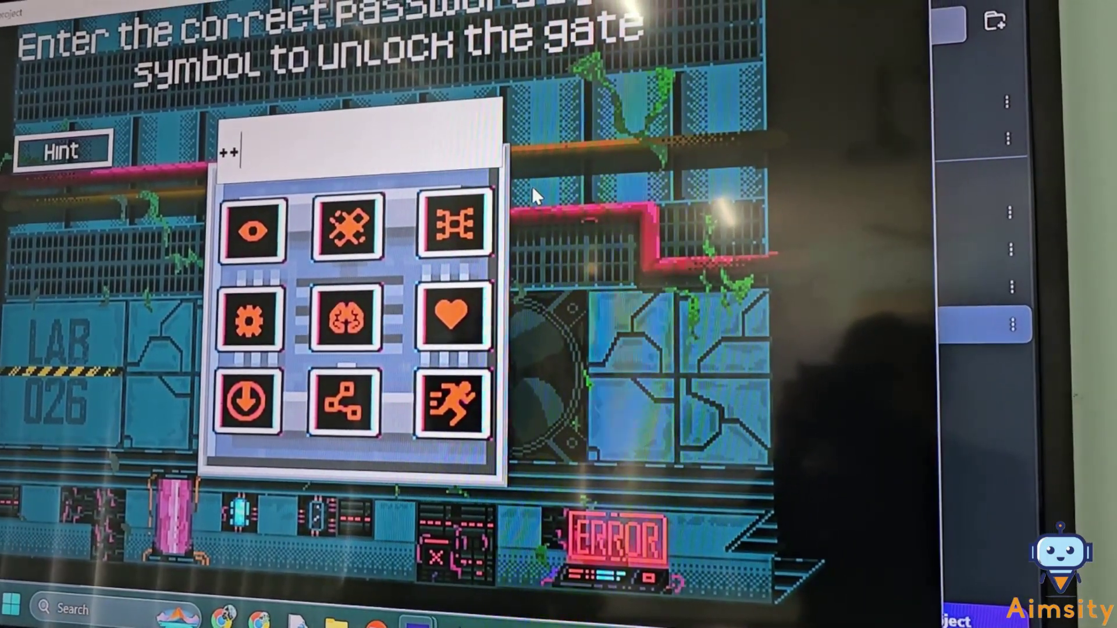
type("*")
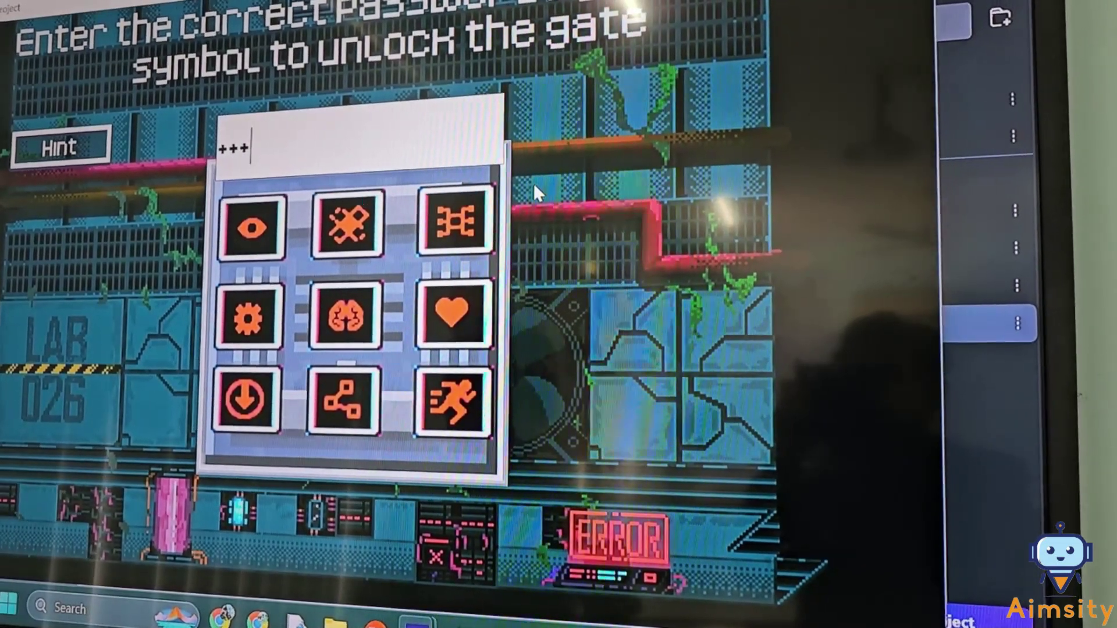
type("**")
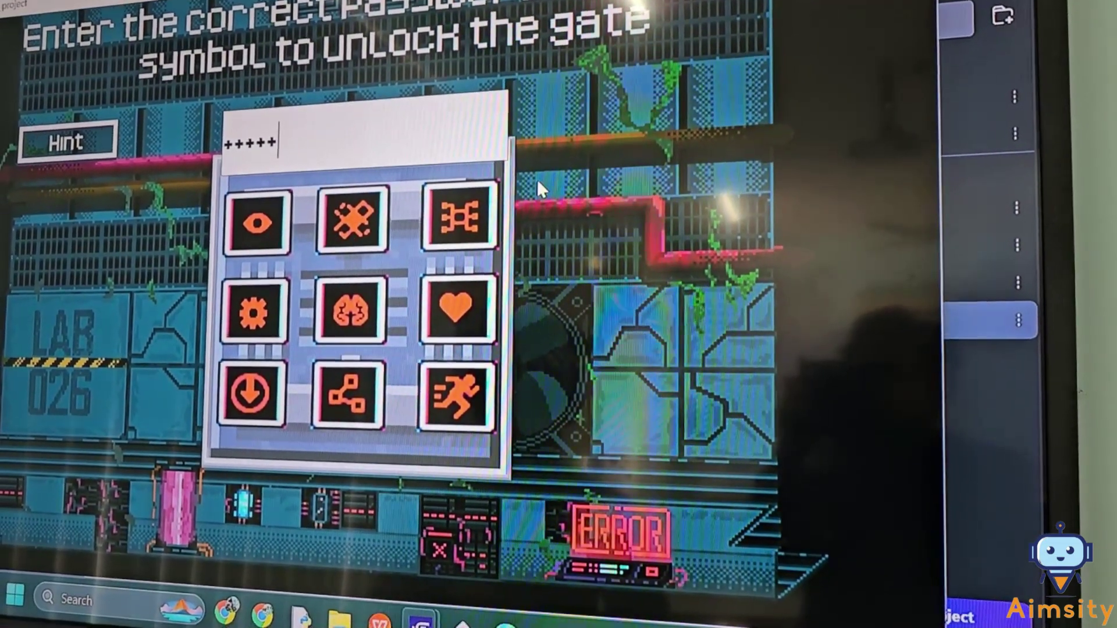
key("Return")
type("*")
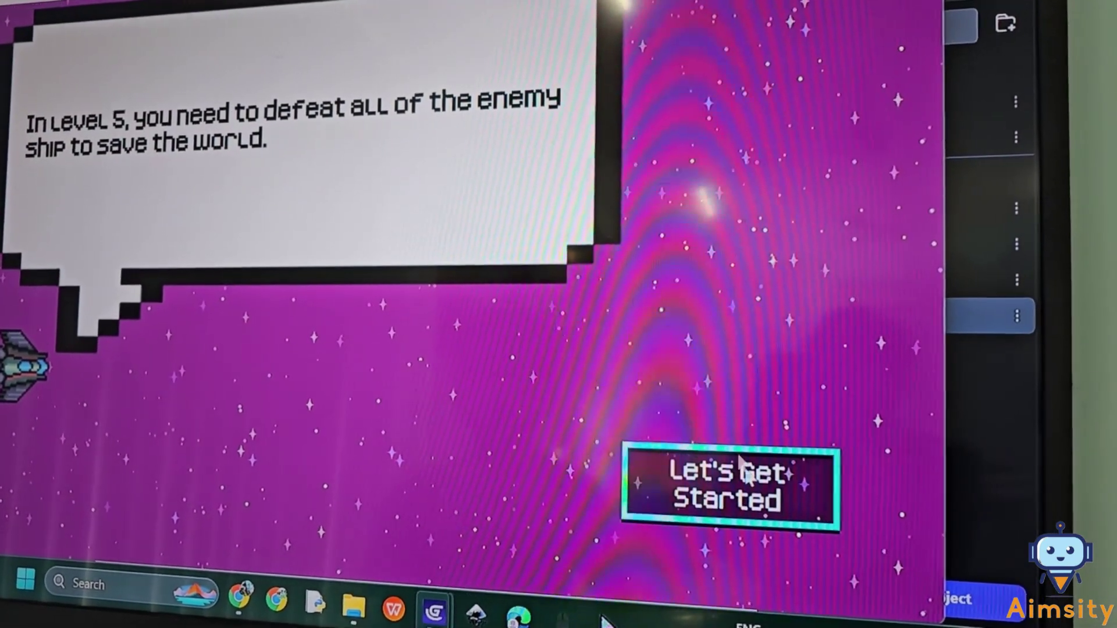
- Start the level 5 space battle from its briefing with Let's Get Started
left_click(748, 478)
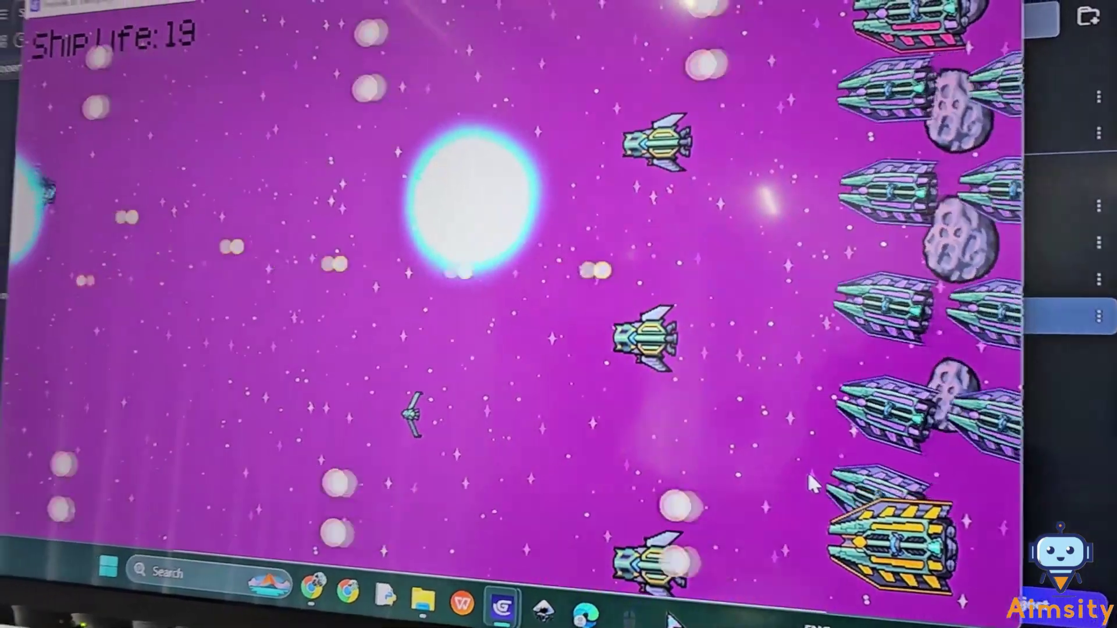